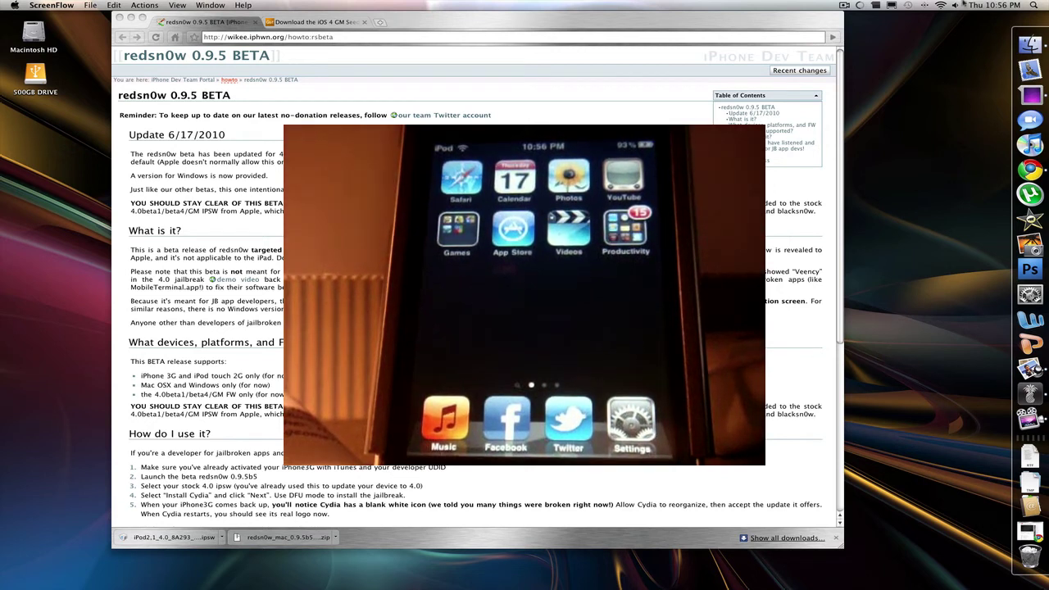
Review the iOS 4 GM seed download links on the gumballtech page
click(976, 5)
click(942, 164)
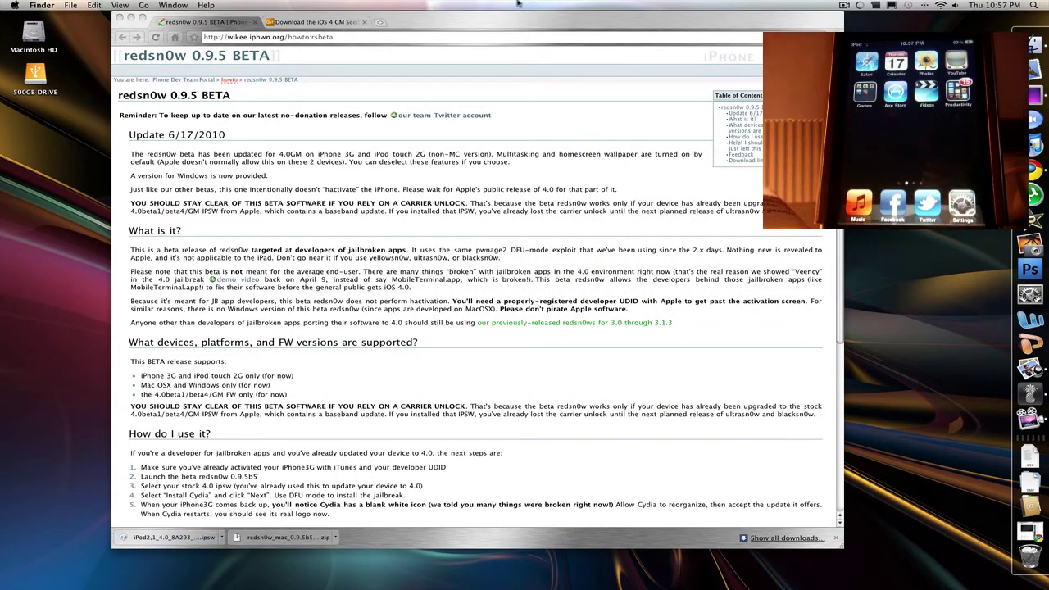
click(332, 23)
click(196, 24)
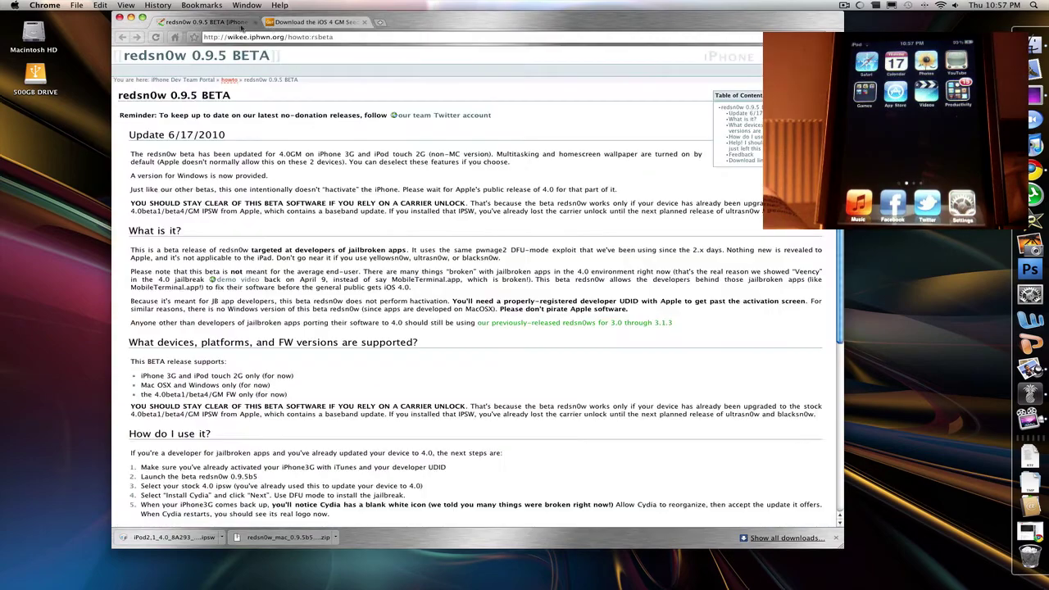
click(320, 23)
scroll(336, 147, down, 20)
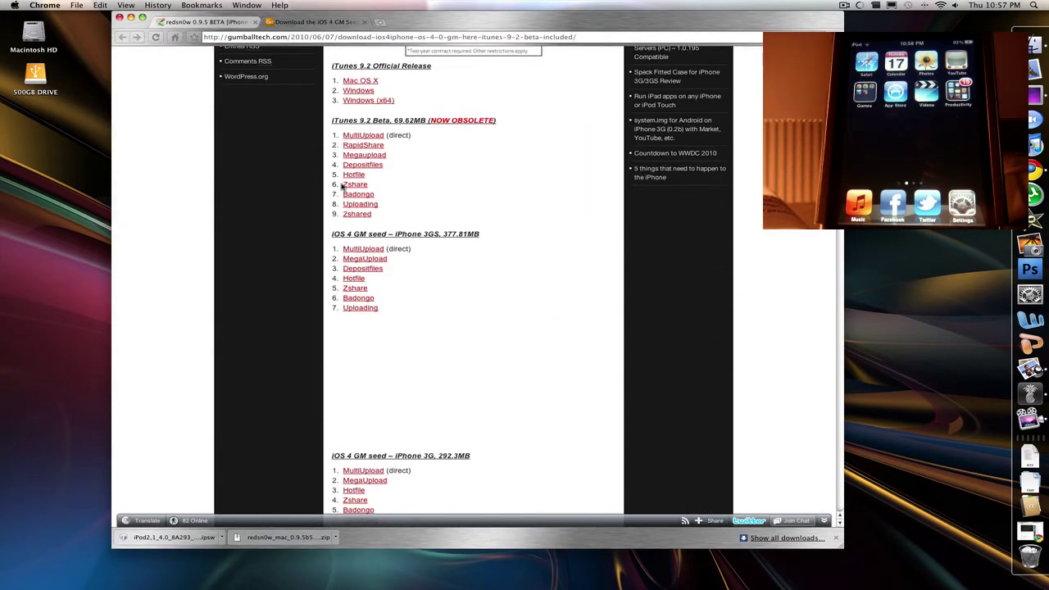
scroll(342, 188, up, 15)
scroll(343, 188, down, 10)
scroll(343, 187, down, 8)
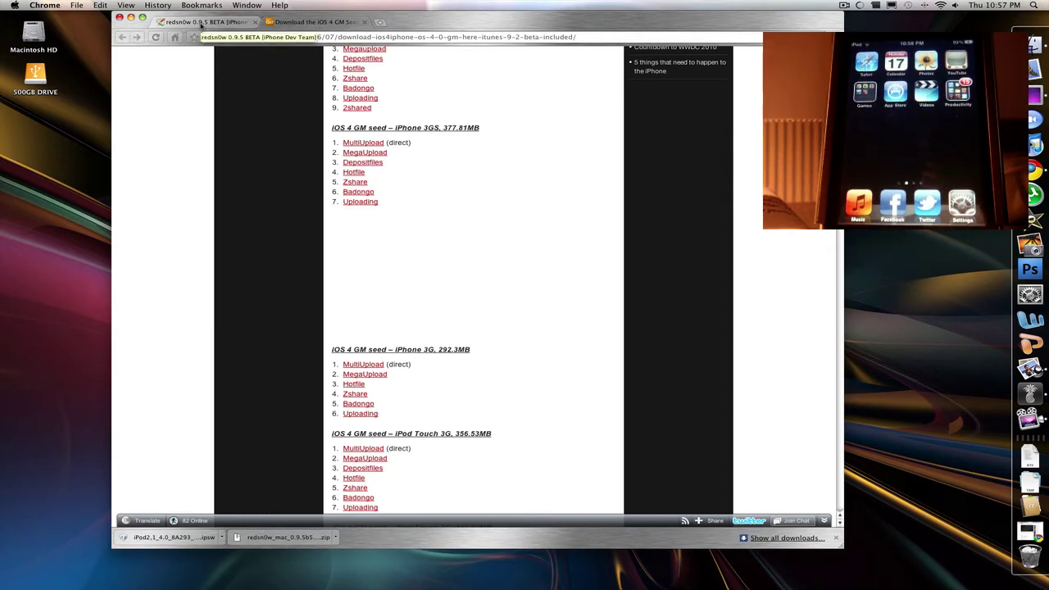
Return to the redsn0w 0.9.5 beta instructions and scroll to the Download links section
click(201, 26)
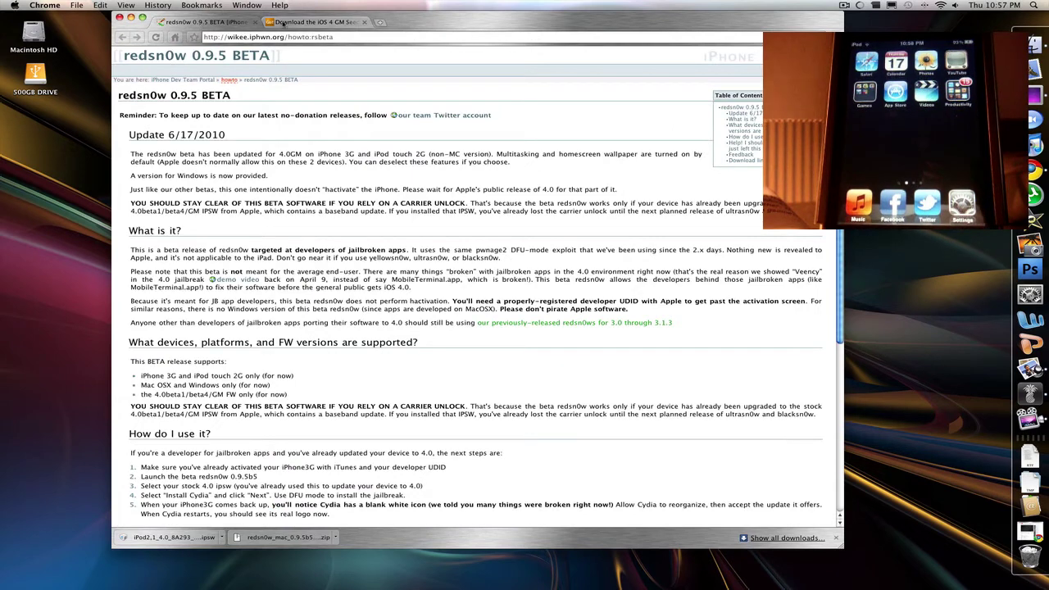
click(282, 23)
scroll(328, 328, down, 2)
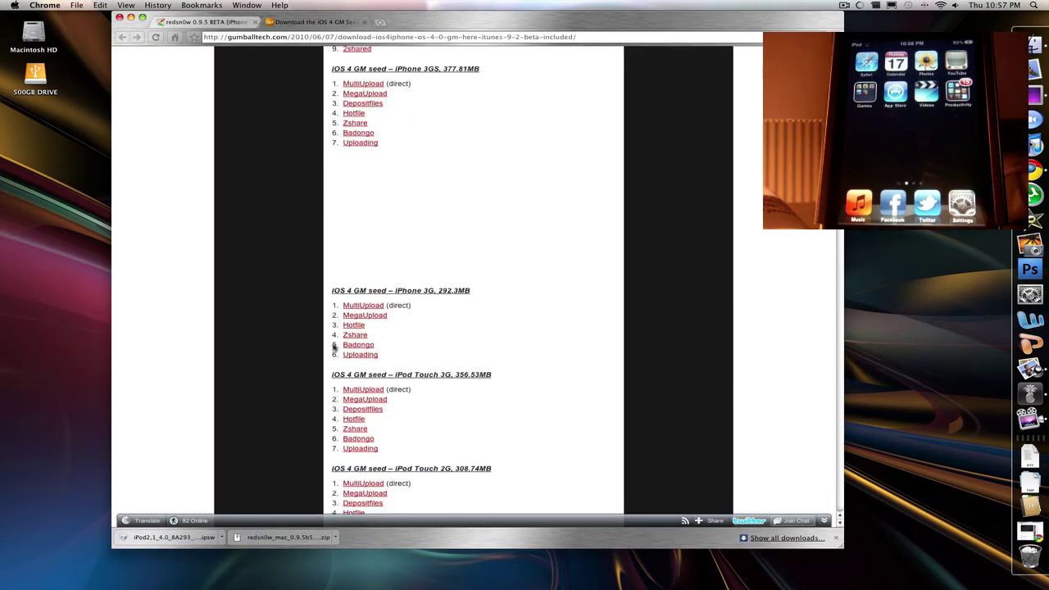
click(209, 22)
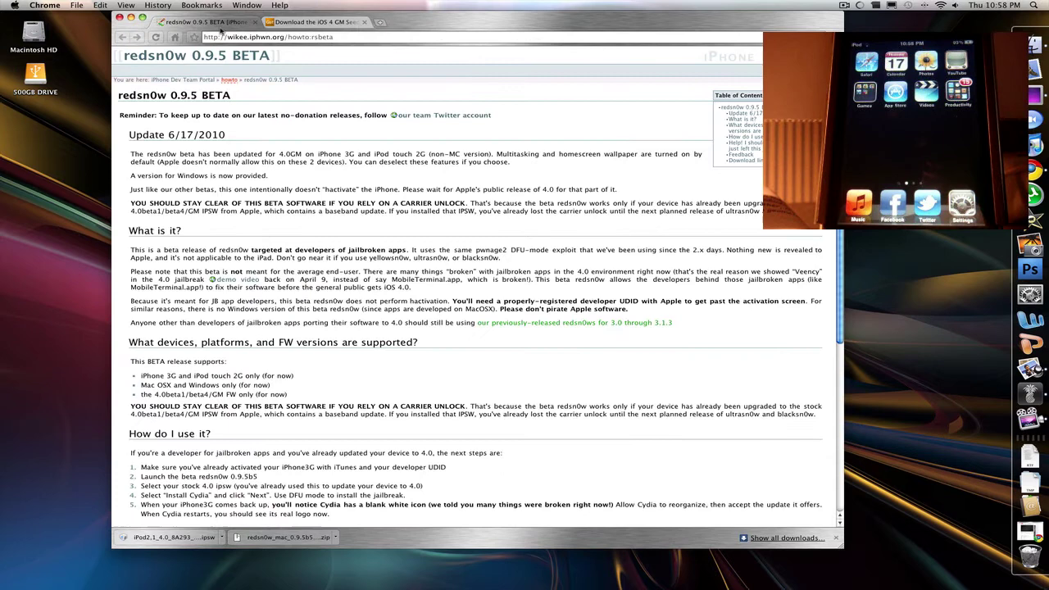
scroll(252, 179, down, 5)
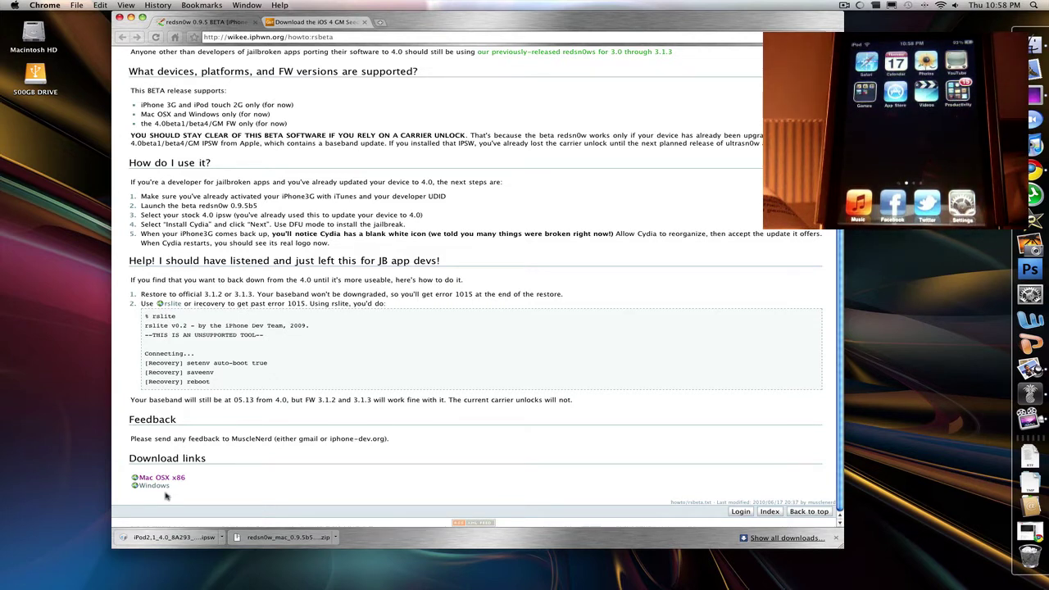
Open the Downloads folder in Finder from Chrome's download bar and launch redsn0w
click(297, 539)
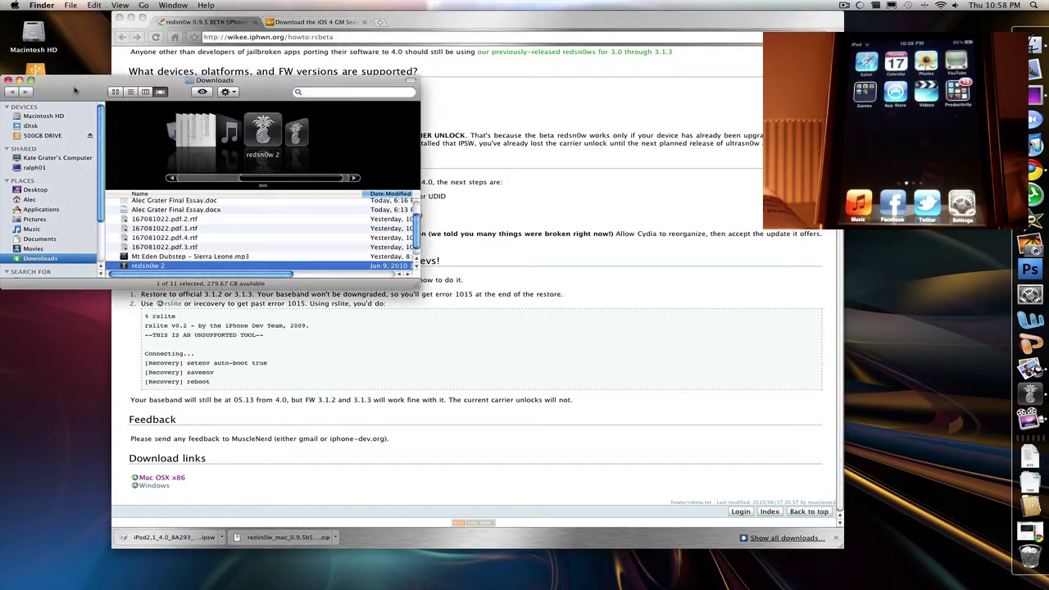
scroll(164, 246, up, 3)
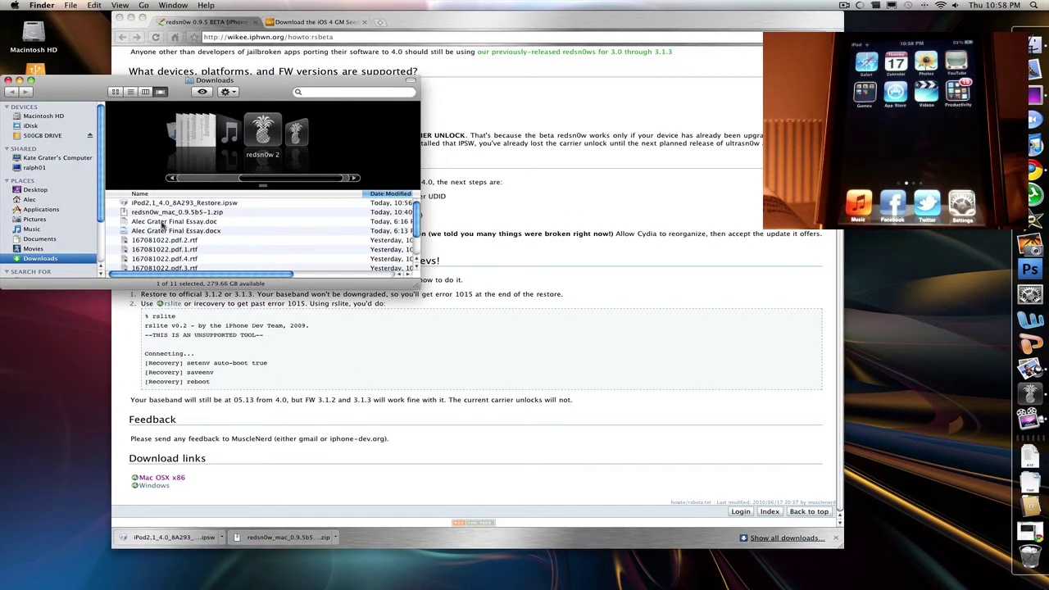
scroll(164, 240, down, 3)
click(184, 269)
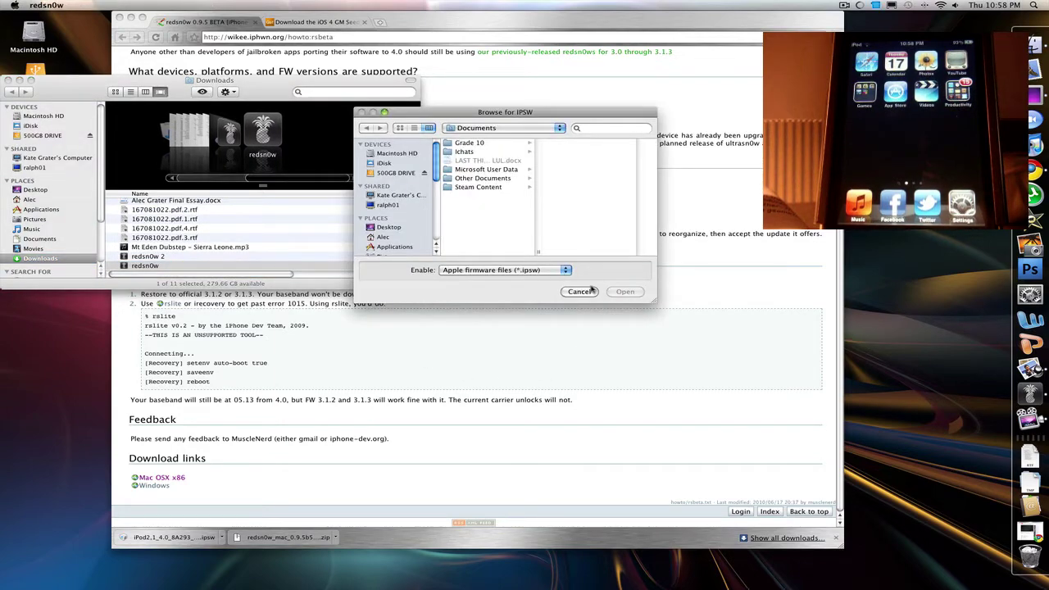
Dismiss the initial IPSW browser and bring the redsn0w welcome window forward
click(579, 291)
key(F9)
click(822, 266)
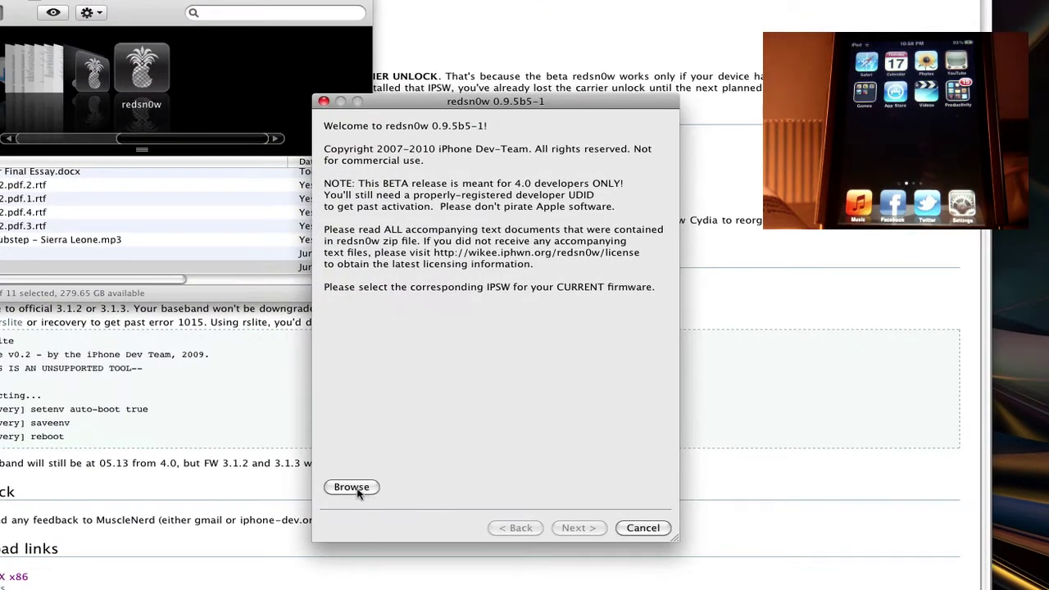
Load iPod2,1_4.0_8A293_Restore.ipsw from the Downloads folder into redsn0w
click(351, 487)
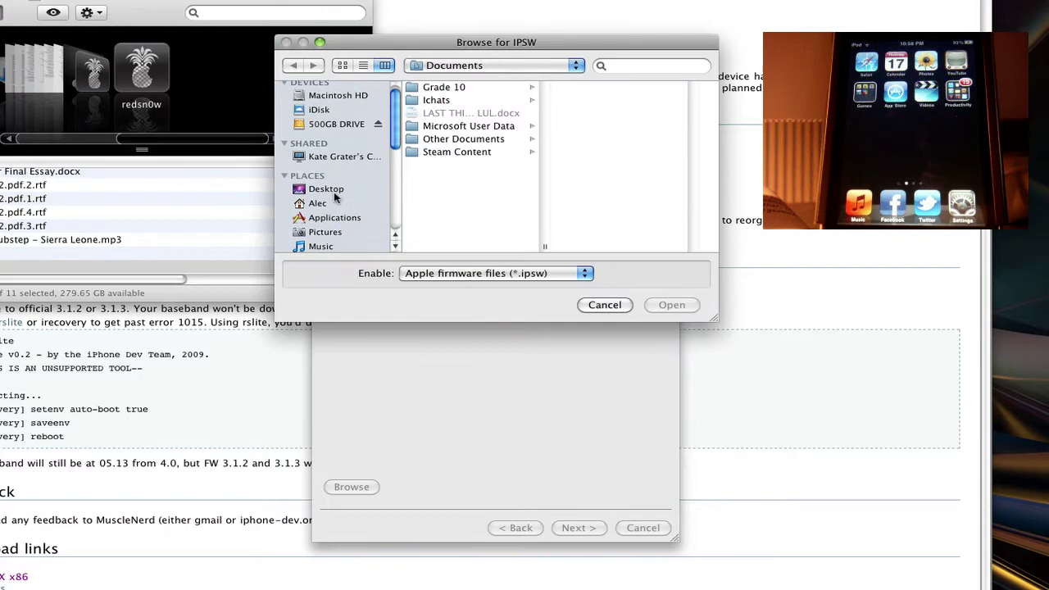
scroll(332, 205, down, 3)
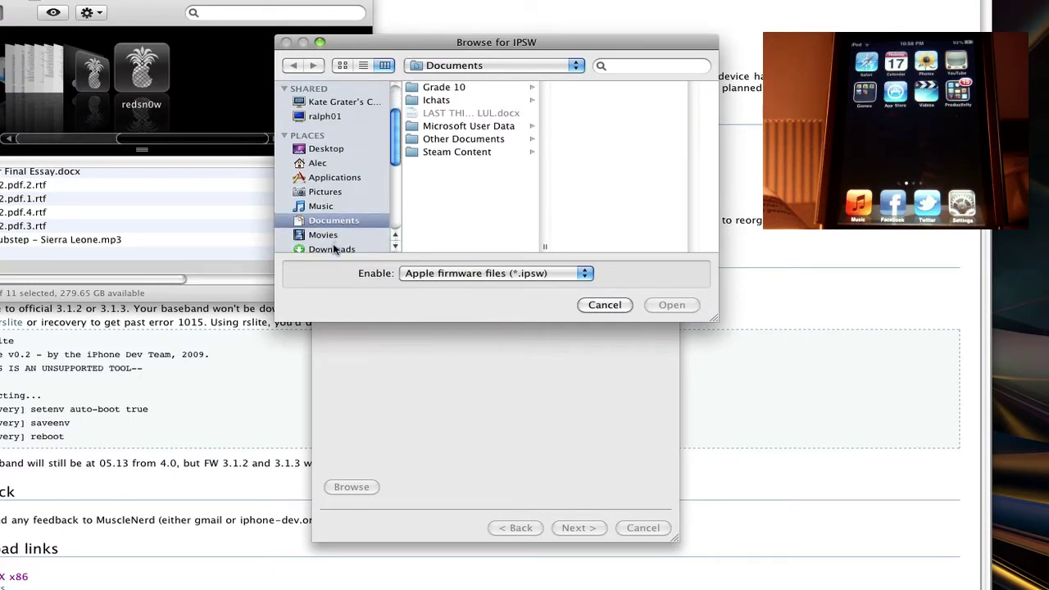
click(335, 246)
click(468, 165)
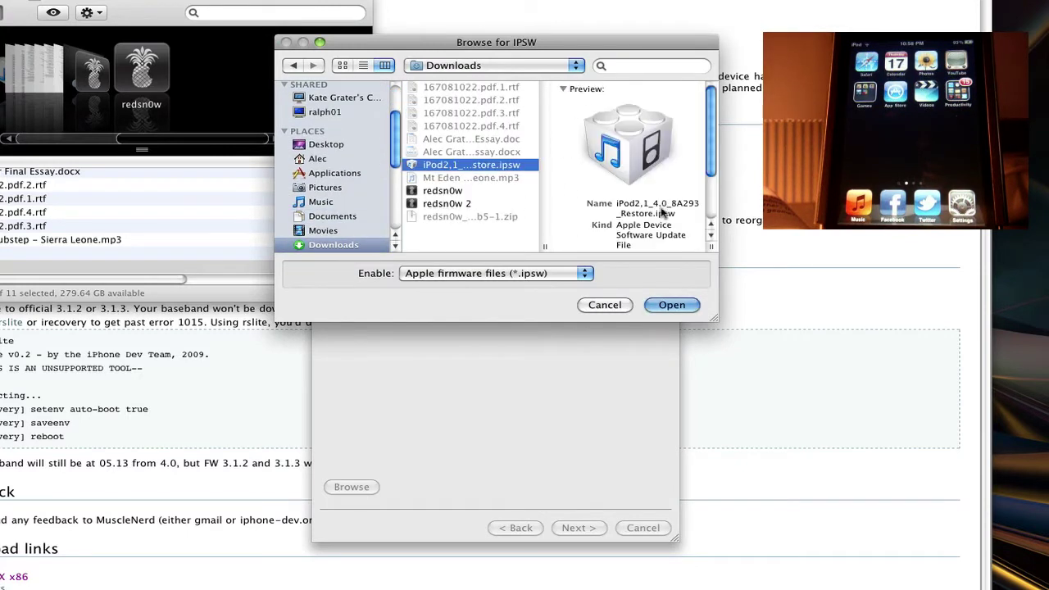
click(676, 305)
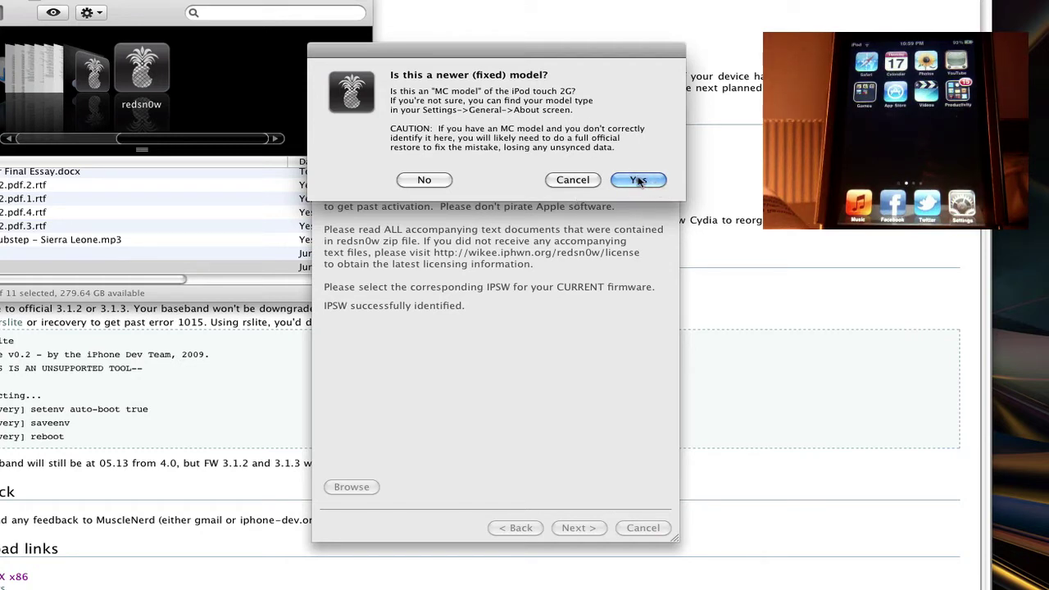
Answer the newer MC model question and let redsn0w prepare the jailbreak data
click(424, 180)
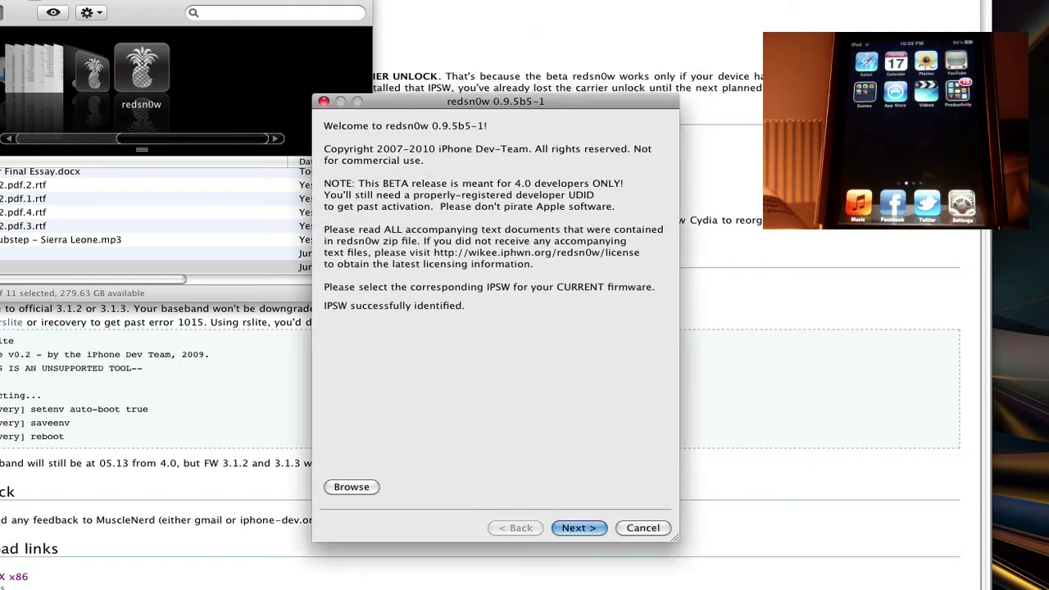
click(579, 528)
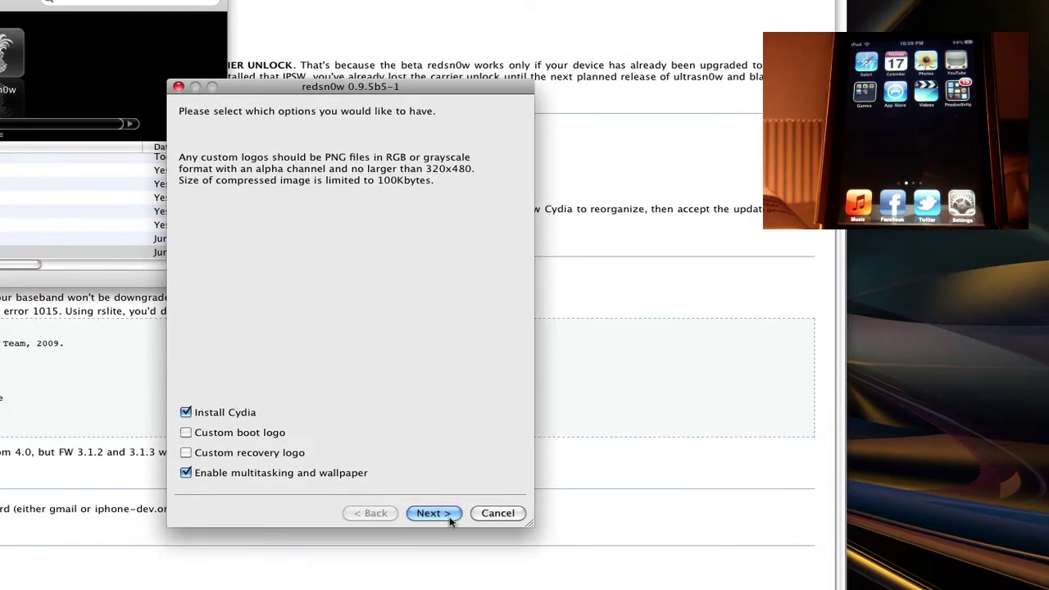
Accept Install Cydia and multitasking with wallpaper, then confirm the iPod is off and plugged in
click(442, 512)
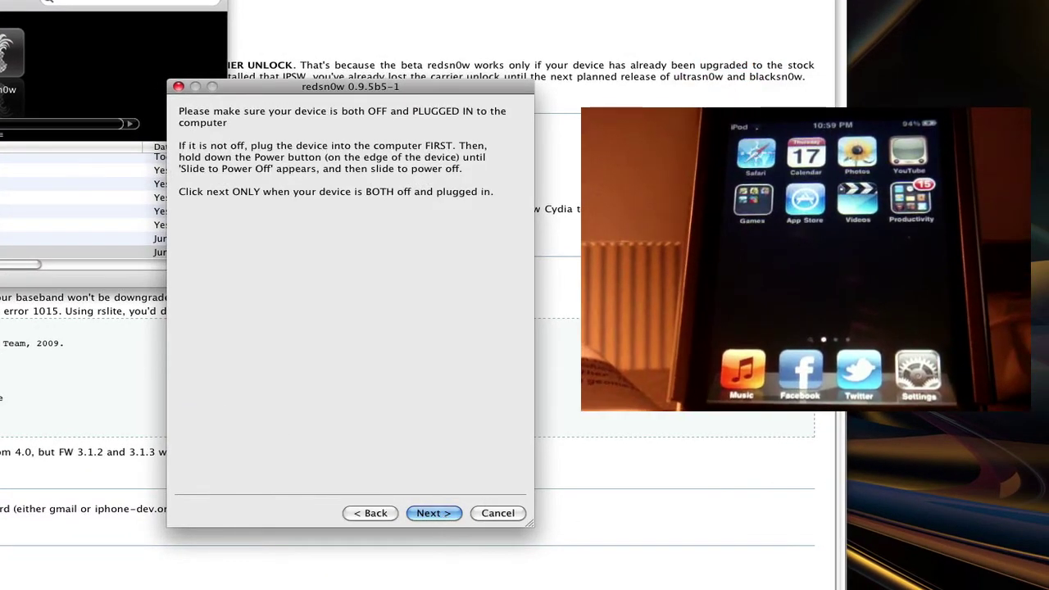
click(433, 514)
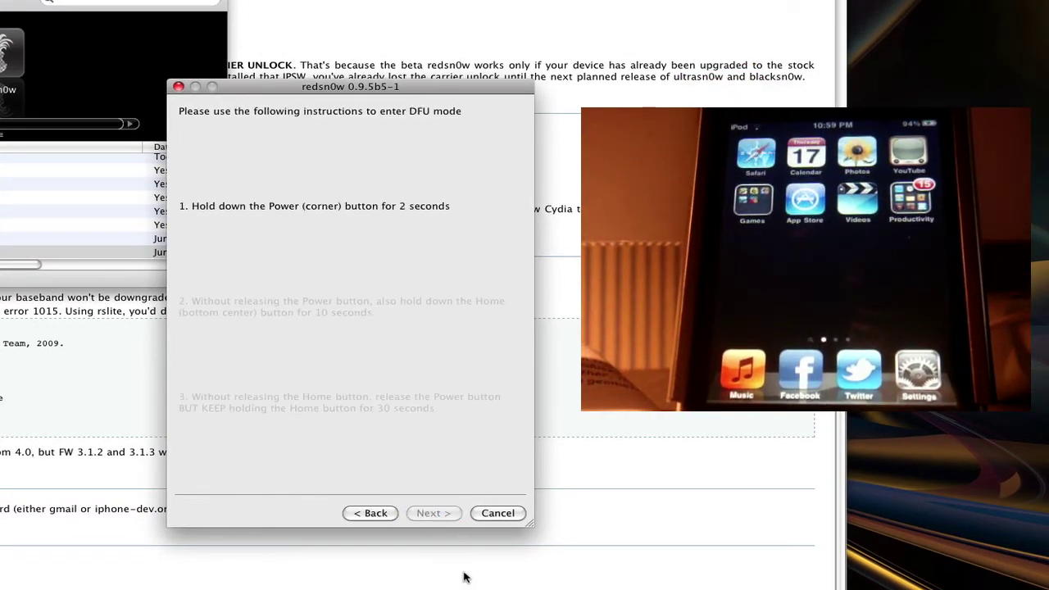